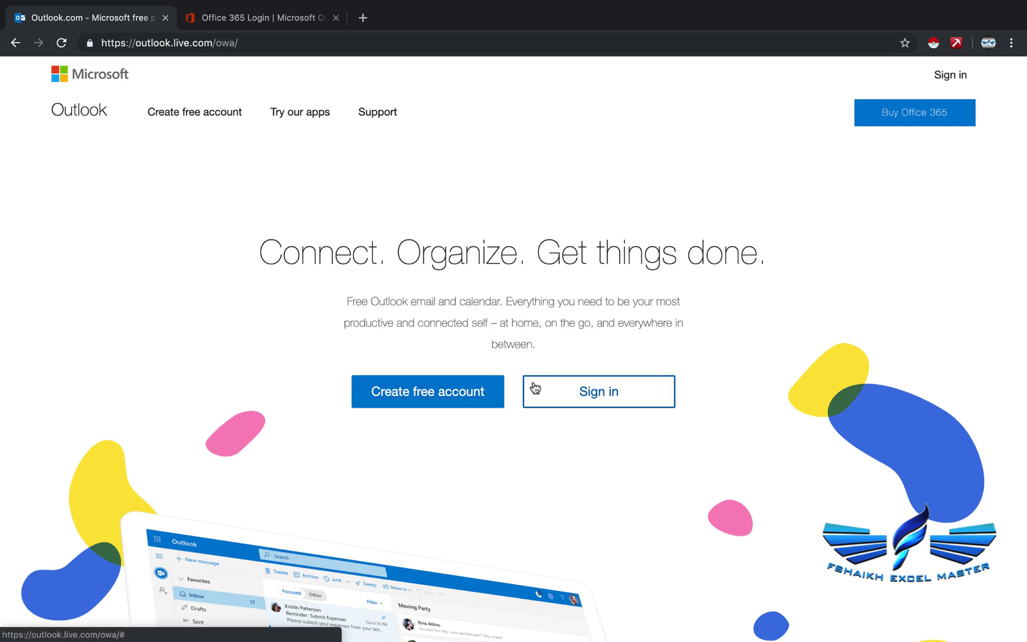
click(451, 402)
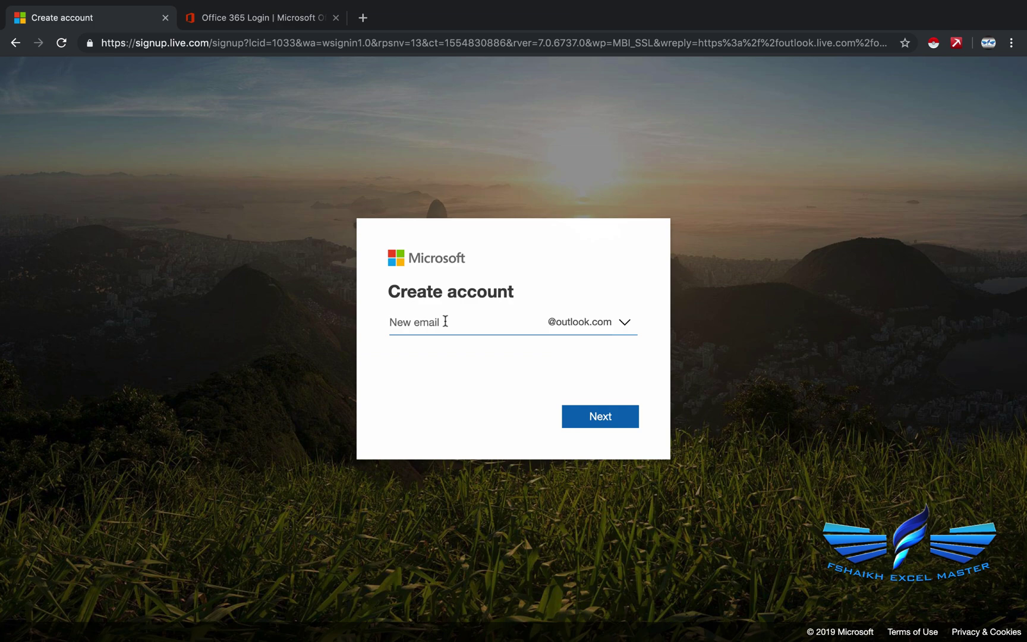
click(308, 23)
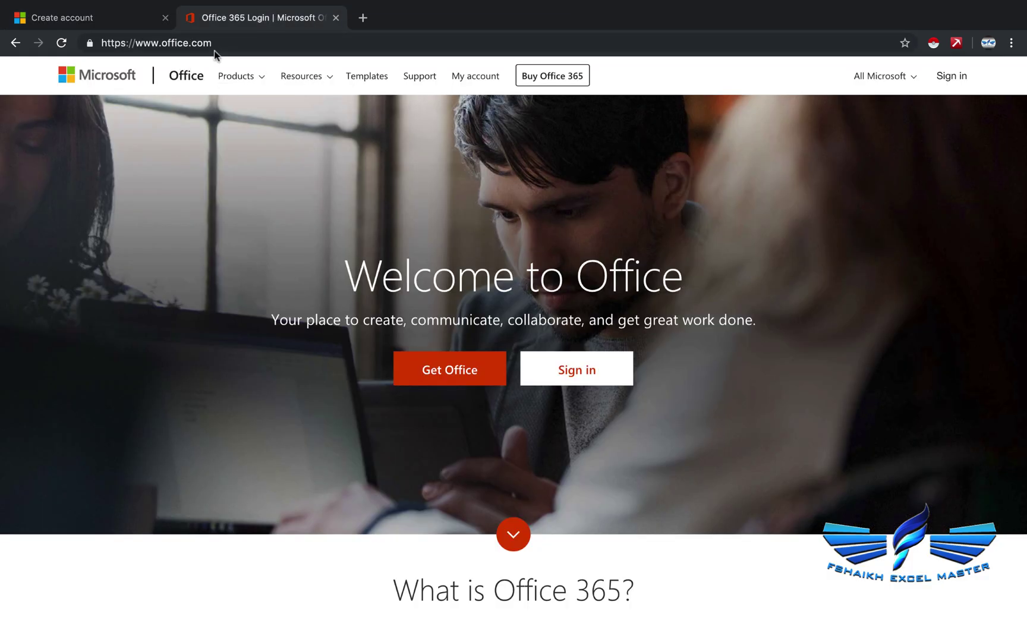
click(596, 366)
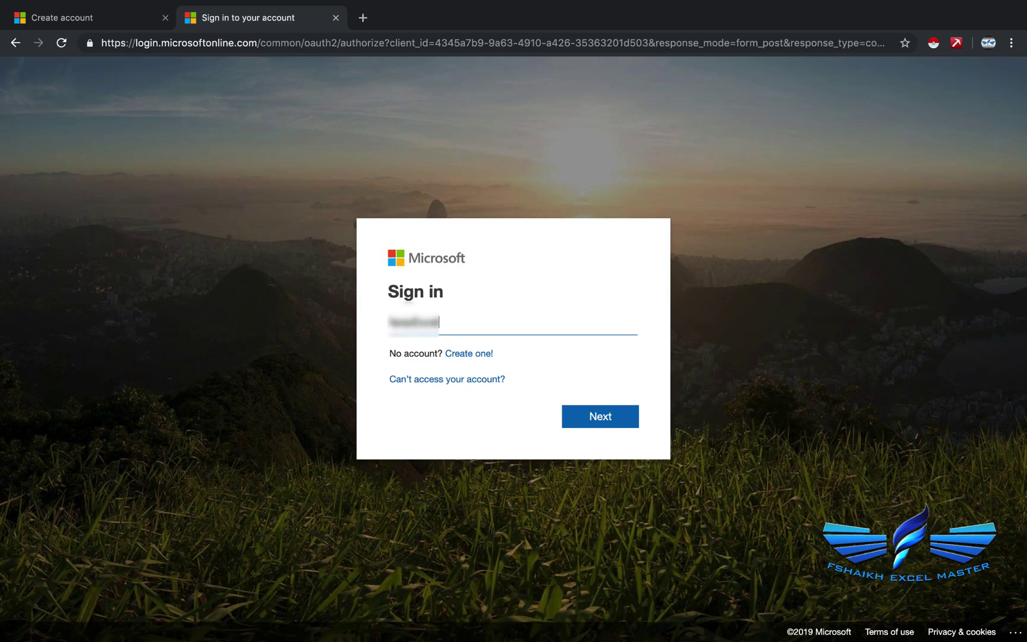
click(591, 413)
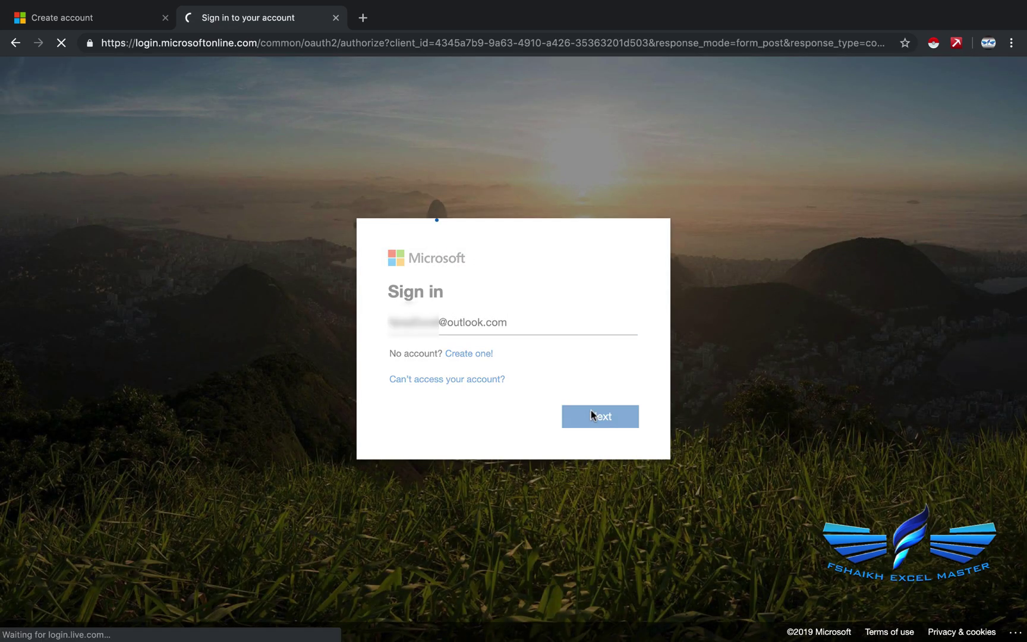
text(••••••••)
key(Return)
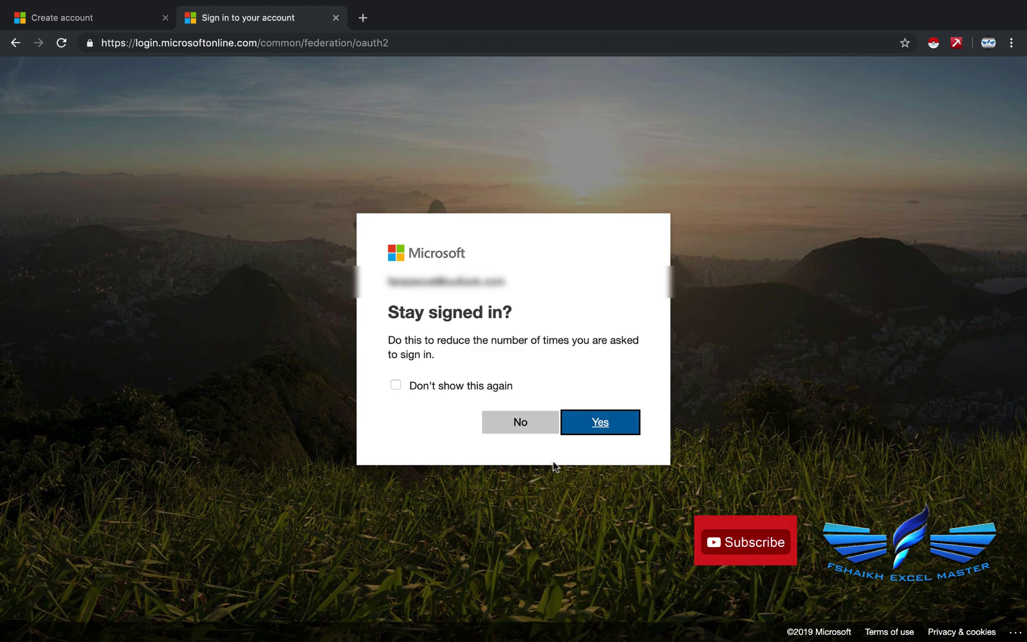
click(598, 423)
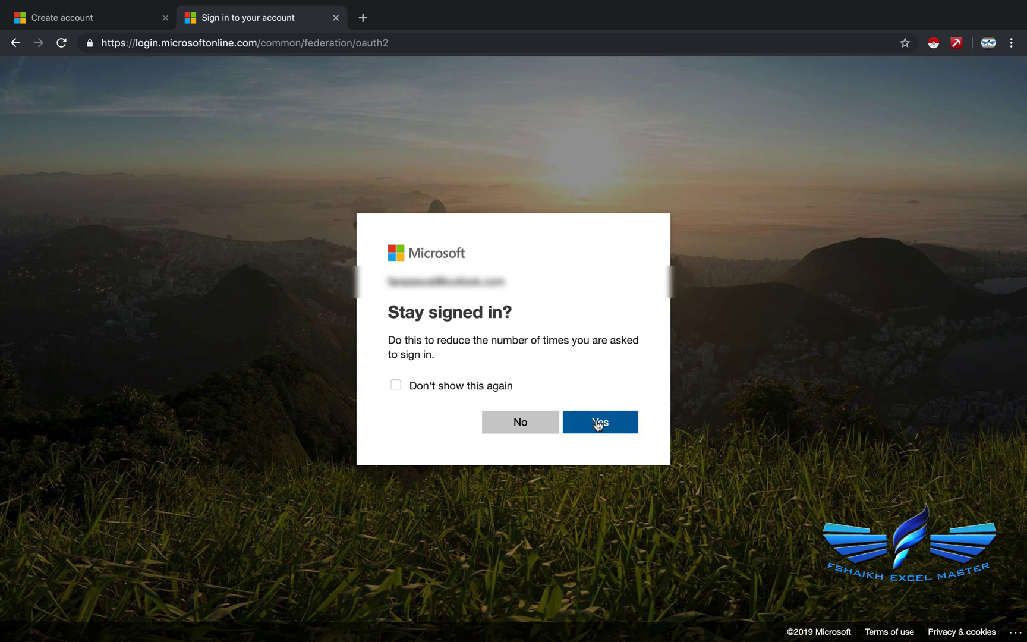
click(597, 423)
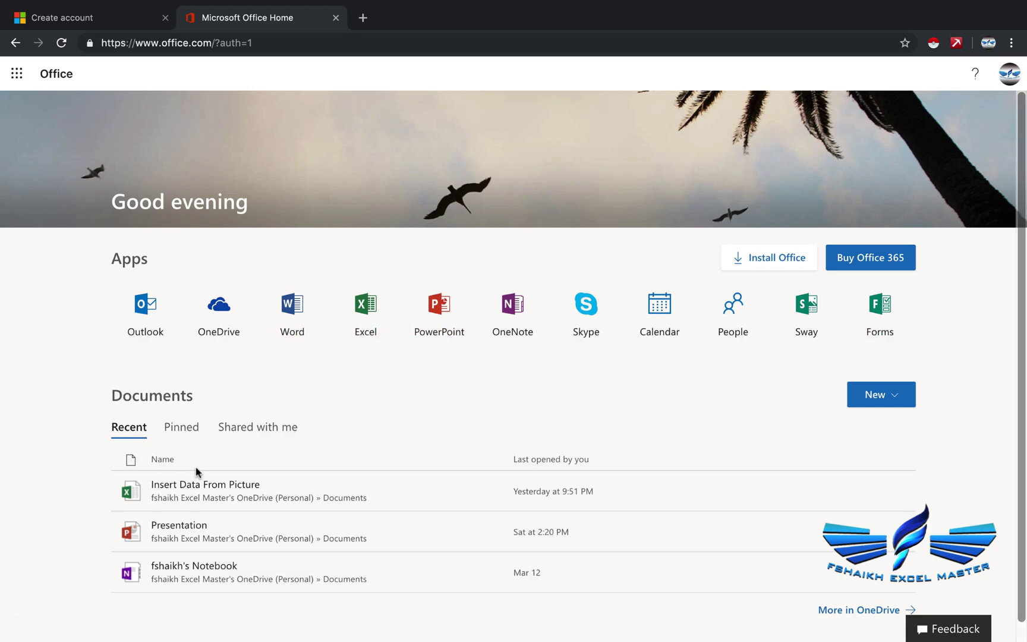
mouse_move(463, 493)
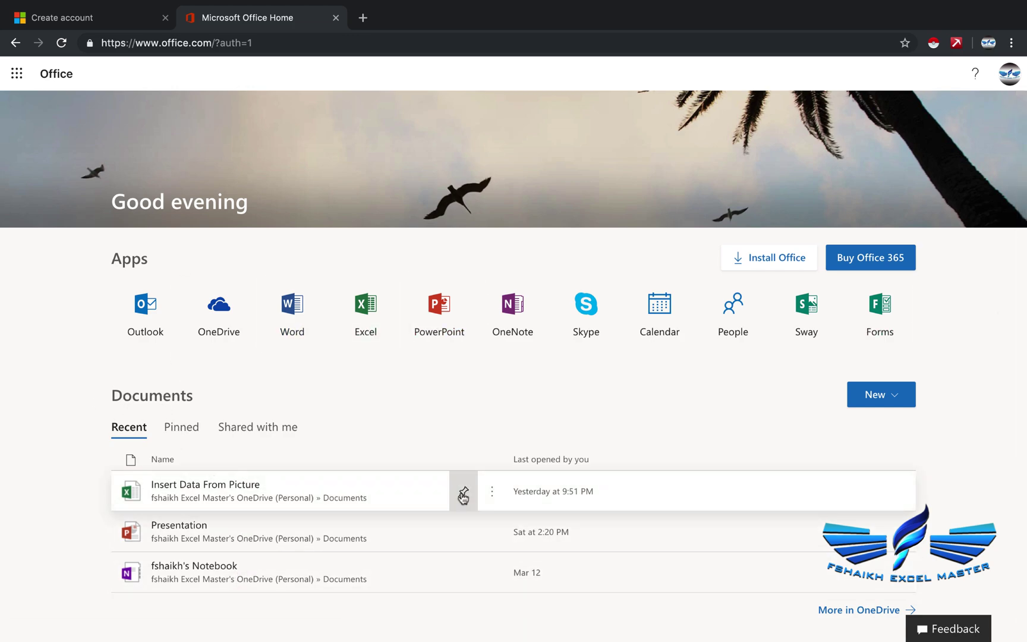
Show the Insert Data From Picture file's options, then view the empty Pinned documents list
click(485, 498)
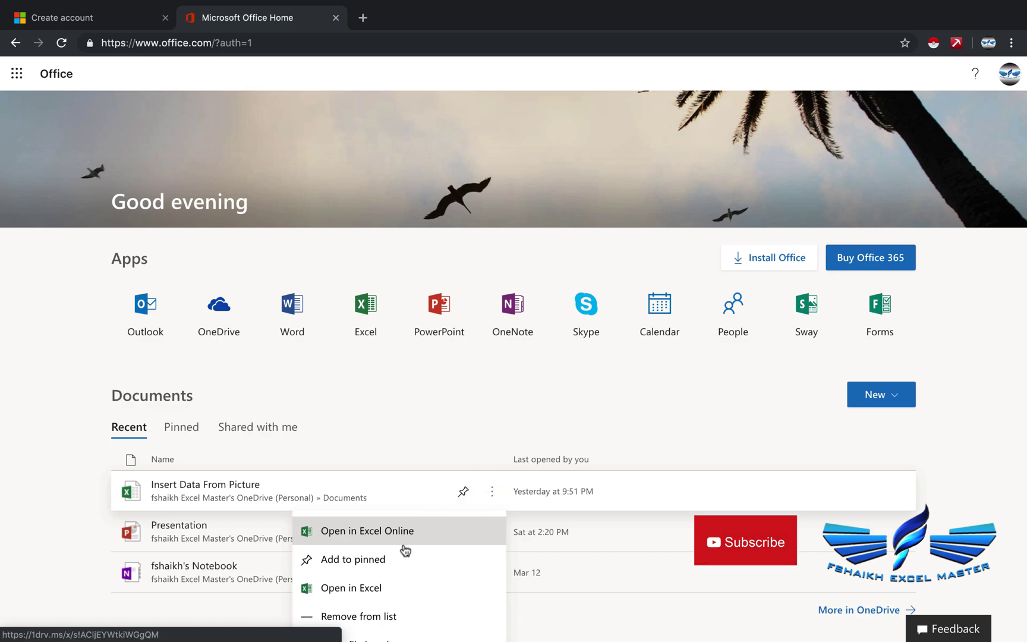
scroll(417, 605, down, 1)
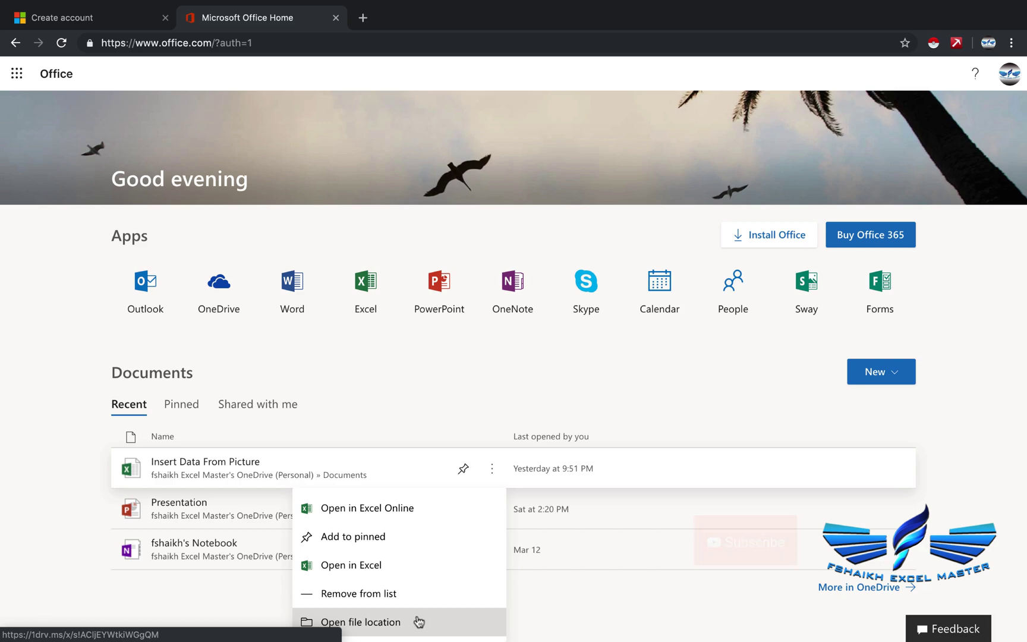
click(177, 407)
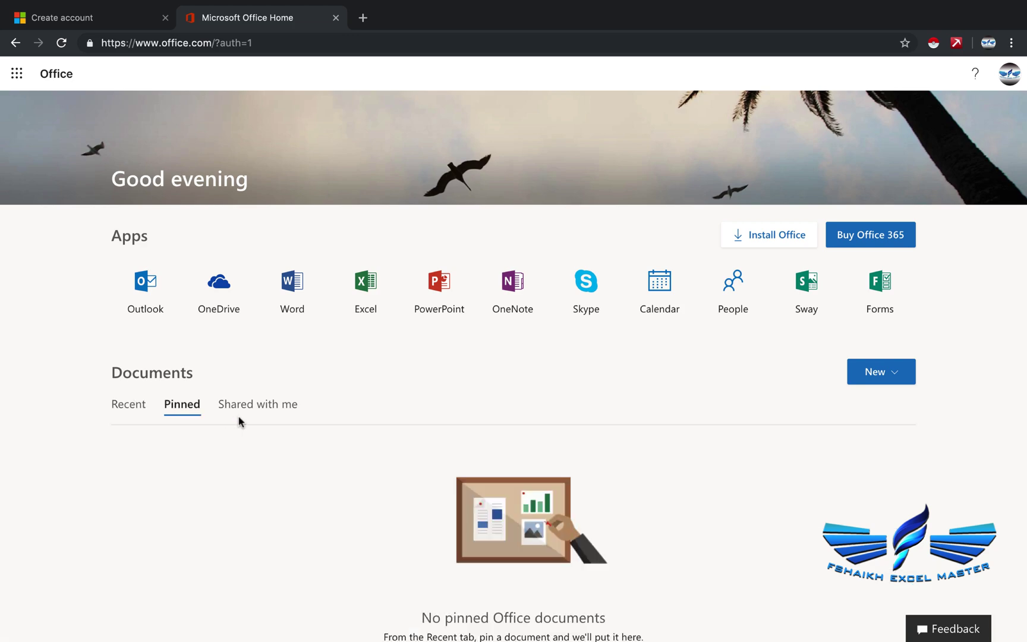
Browse Shared with me and All apps, then open the Buy Office 365 plan comparison
click(258, 409)
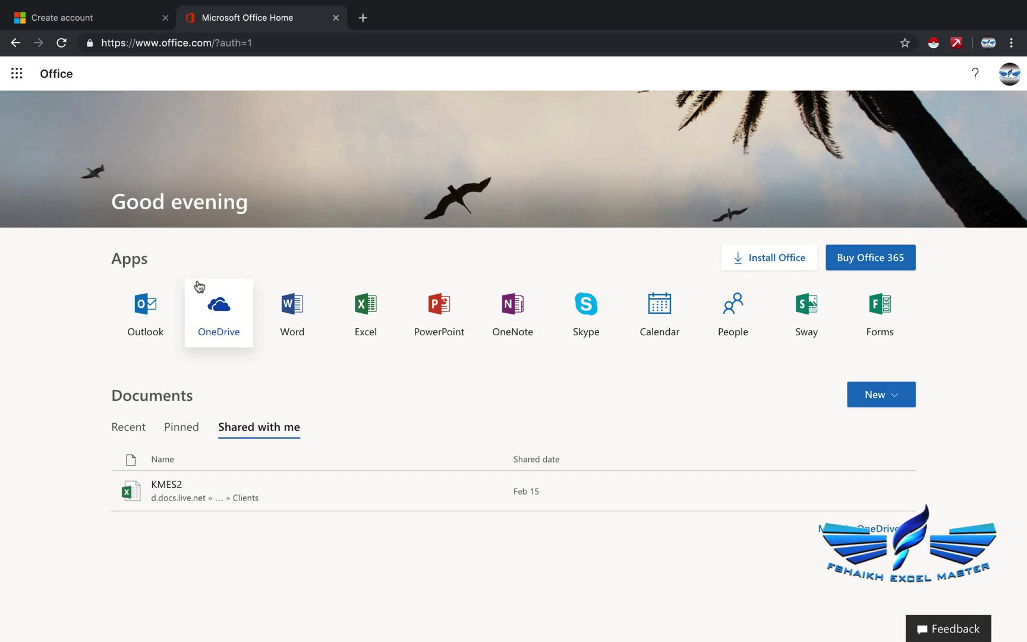
click(26, 69)
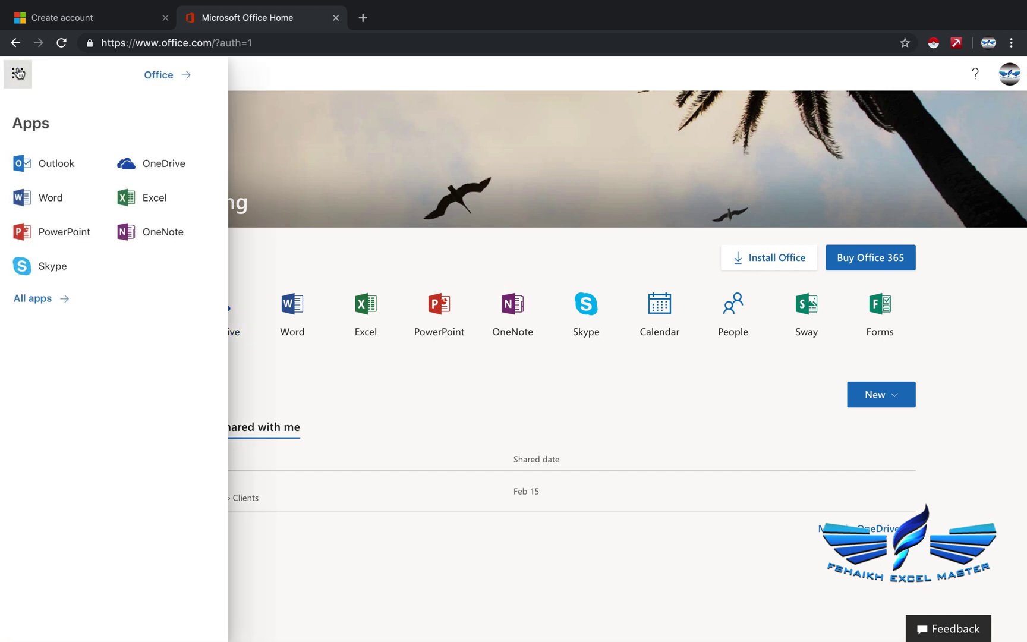
click(39, 299)
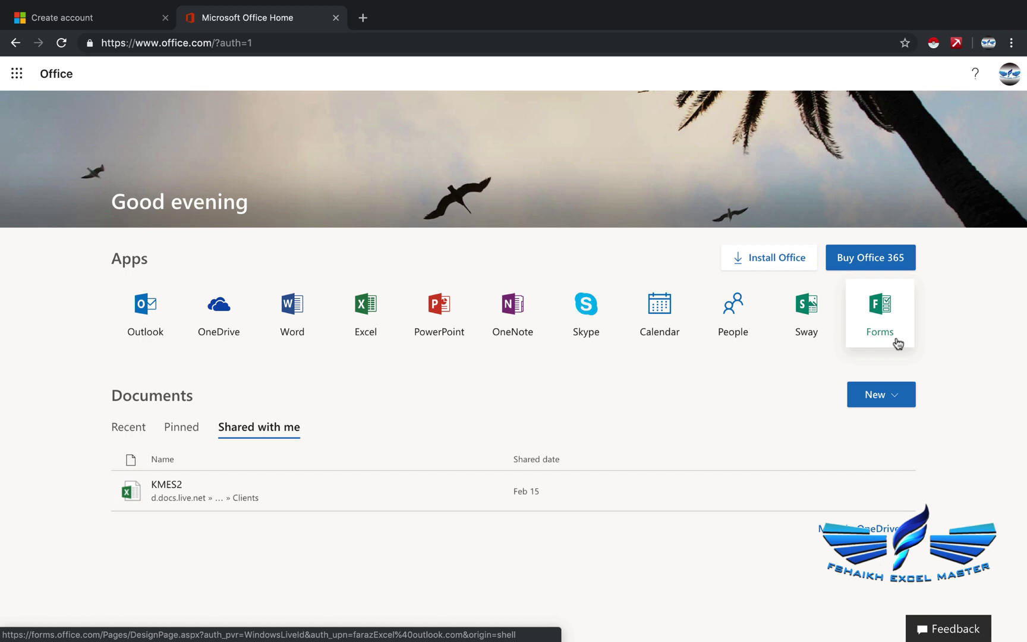
click(787, 266)
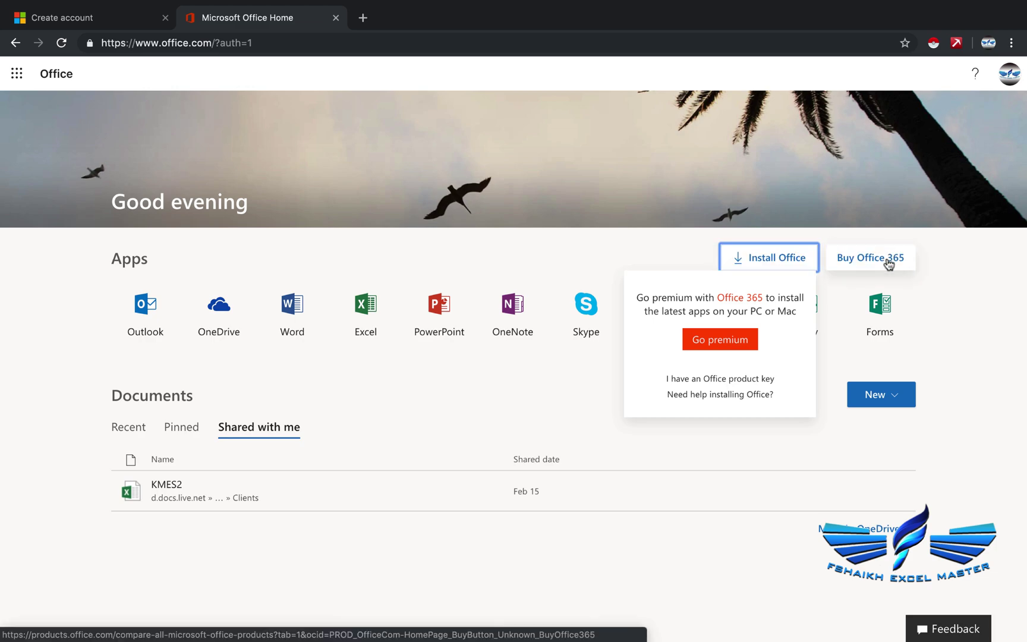
click(888, 263)
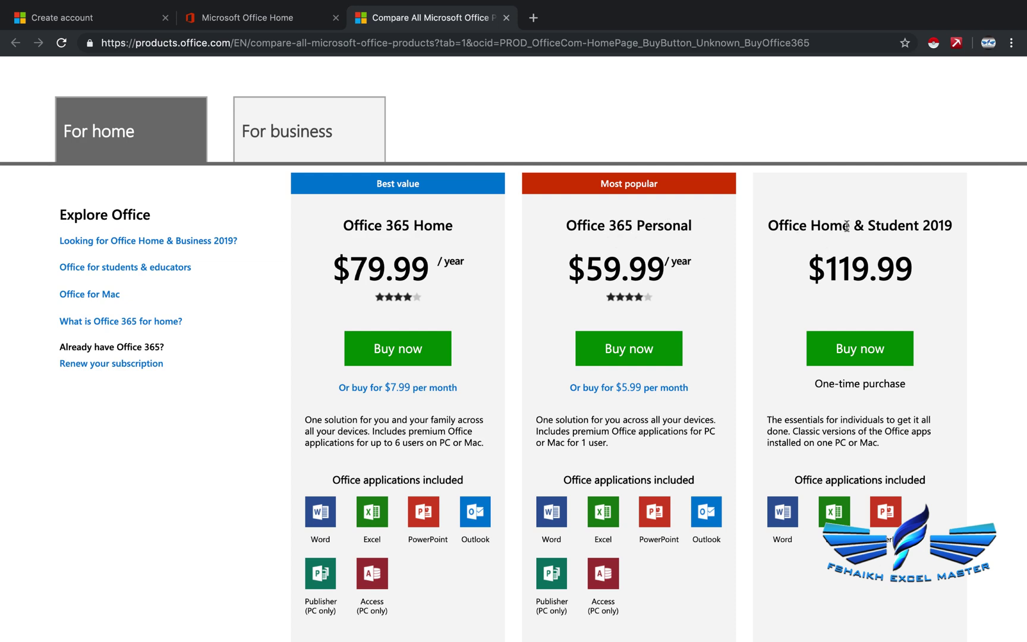
Scroll through the Office 365 Home, Personal and Home & Student 2019 plan comparison and back up
scroll(707, 276, down, 5)
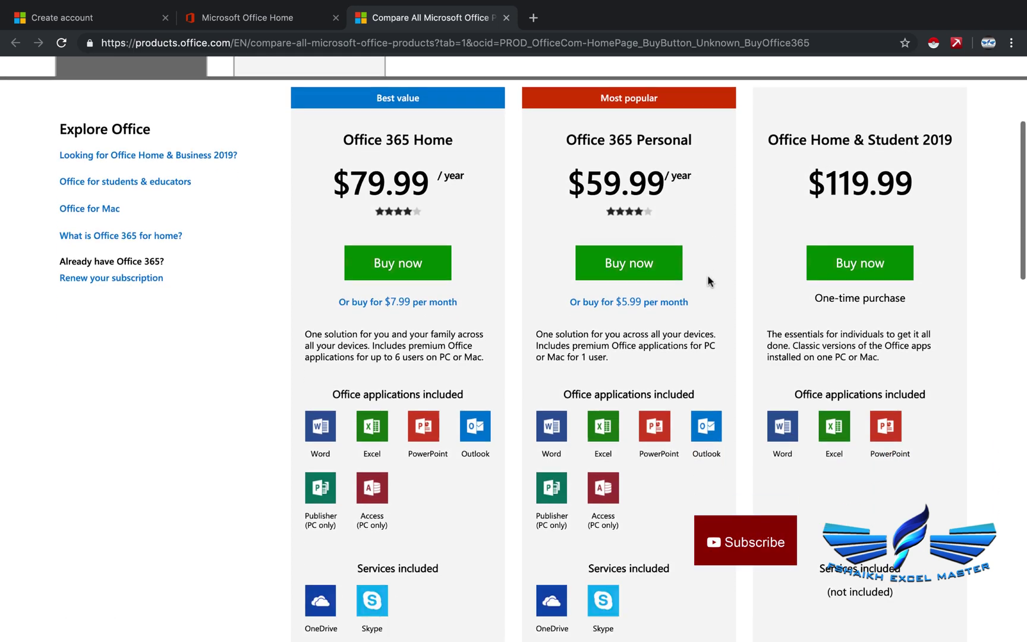
scroll(707, 275, down, 4)
scroll(706, 275, down, 3)
scroll(707, 275, down, 3)
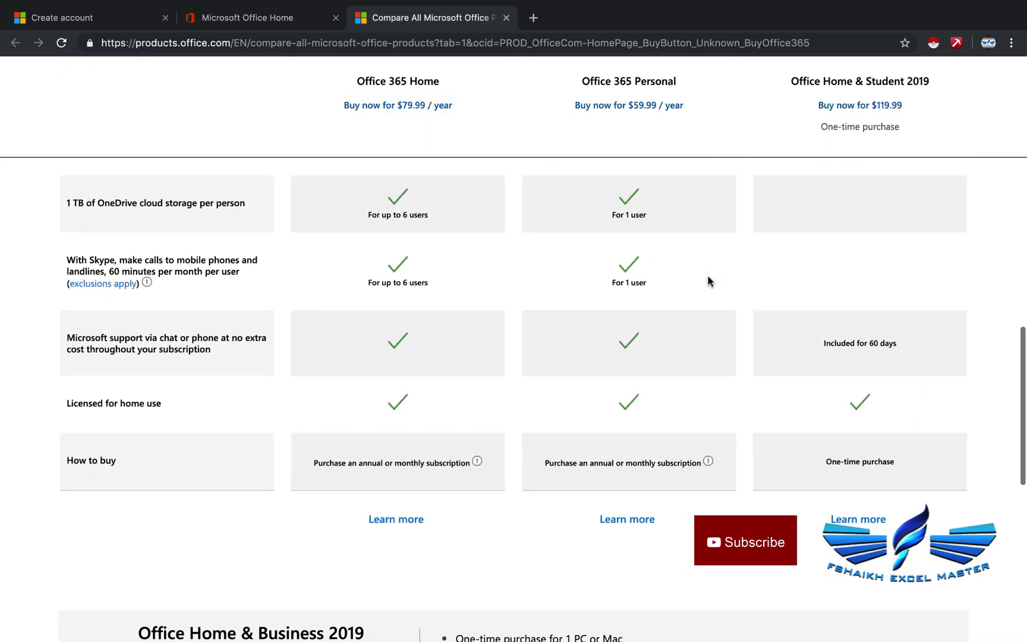
scroll(707, 274, up, 12)
scroll(708, 278, up, 2)
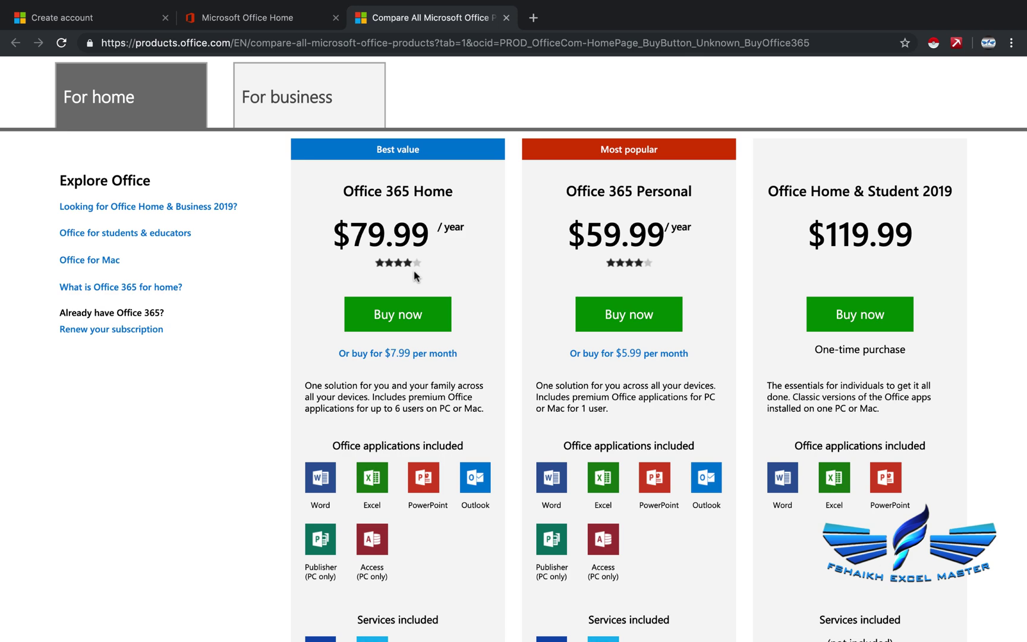
scroll(414, 275, up, 3)
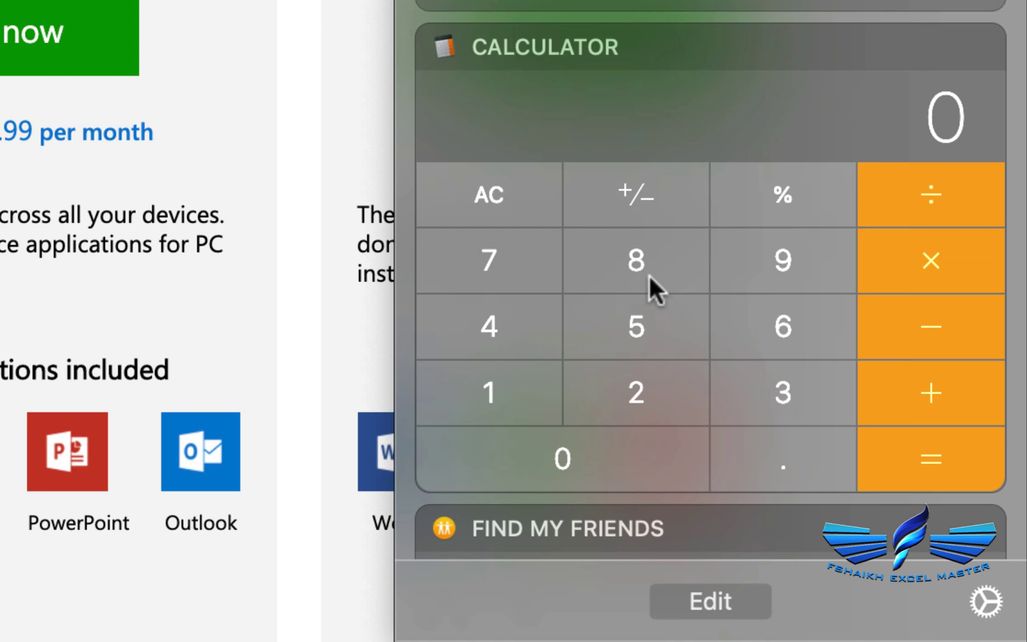
Compute 80 ÷ 6 ÷ 12 = 1.11111111 in the Calculator widget, then dismiss the panel
click(650, 275)
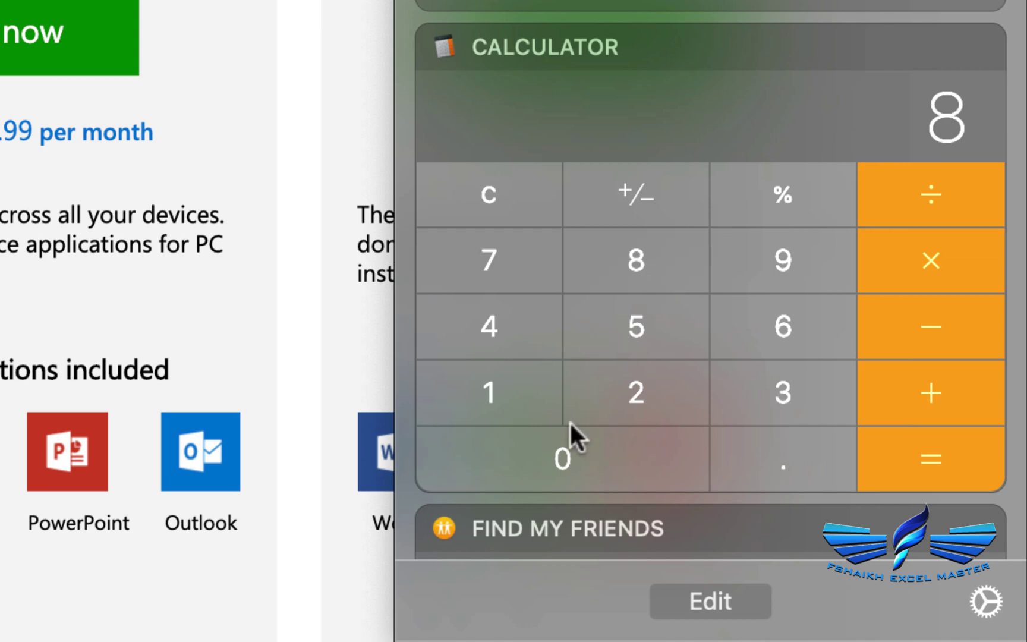
click(555, 470)
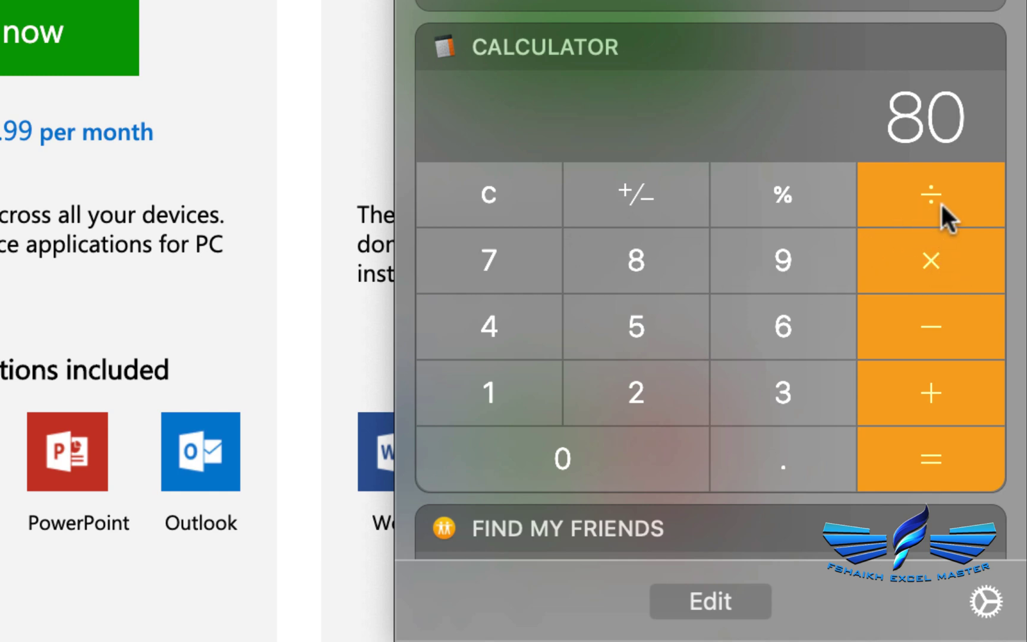
click(816, 335)
click(901, 445)
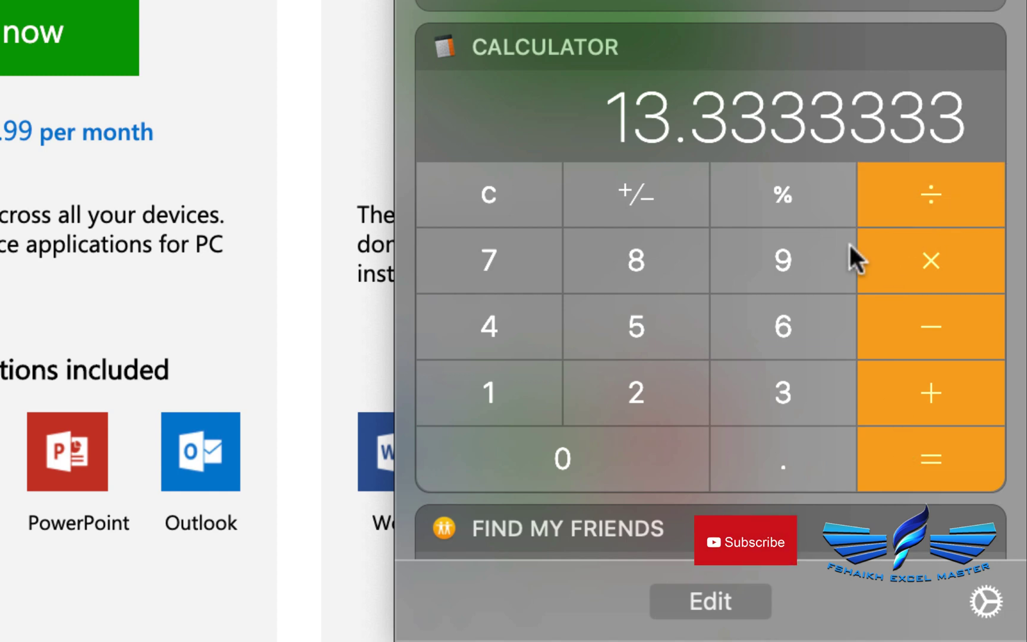
click(503, 392)
click(635, 393)
click(889, 458)
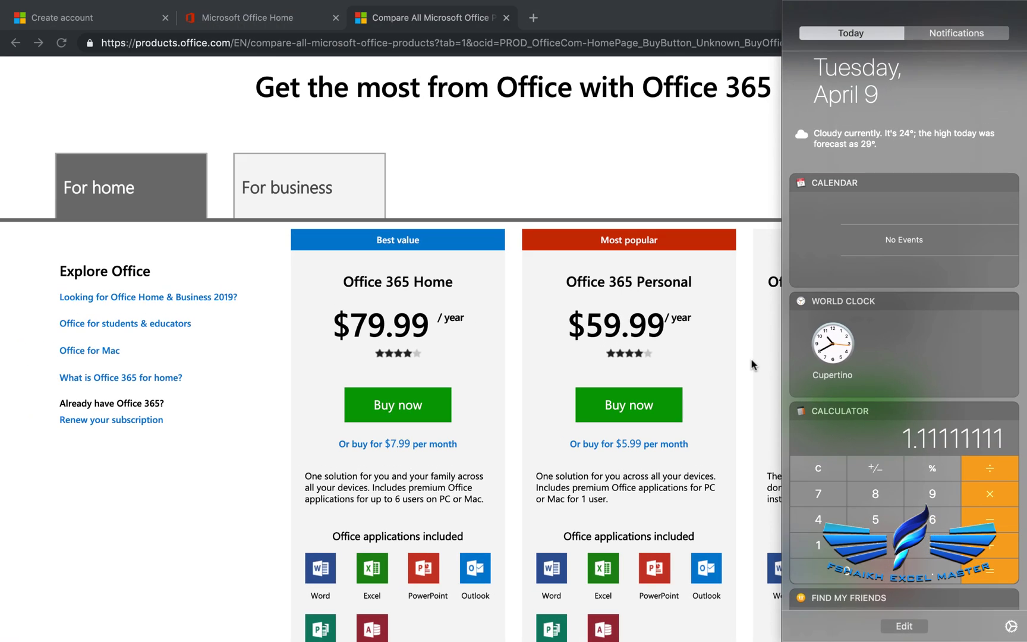
click(752, 364)
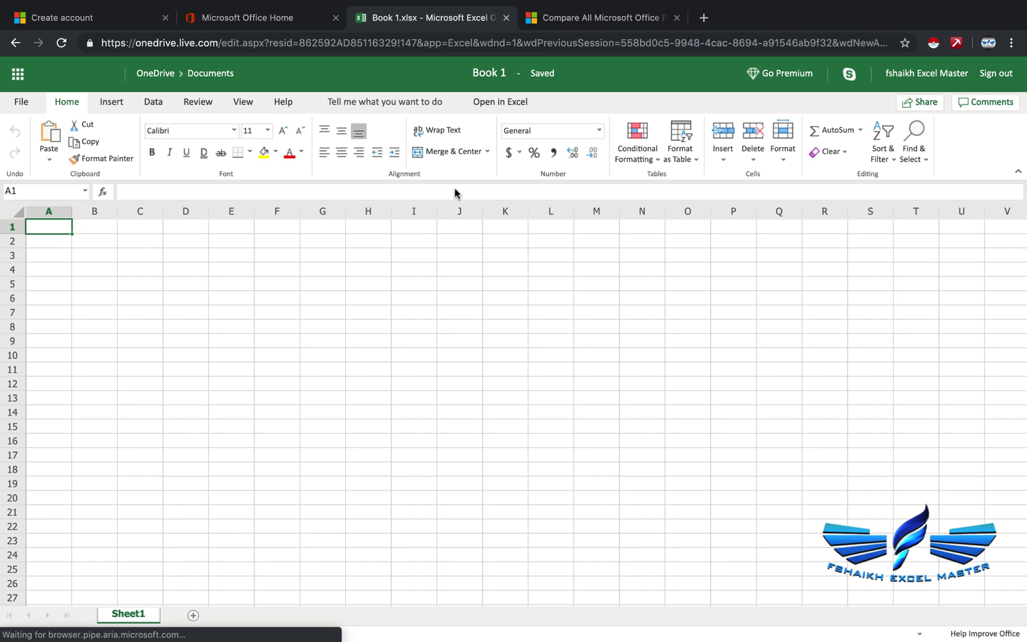
Rename the workbook from Book 1 to 'myfile'
click(495, 77)
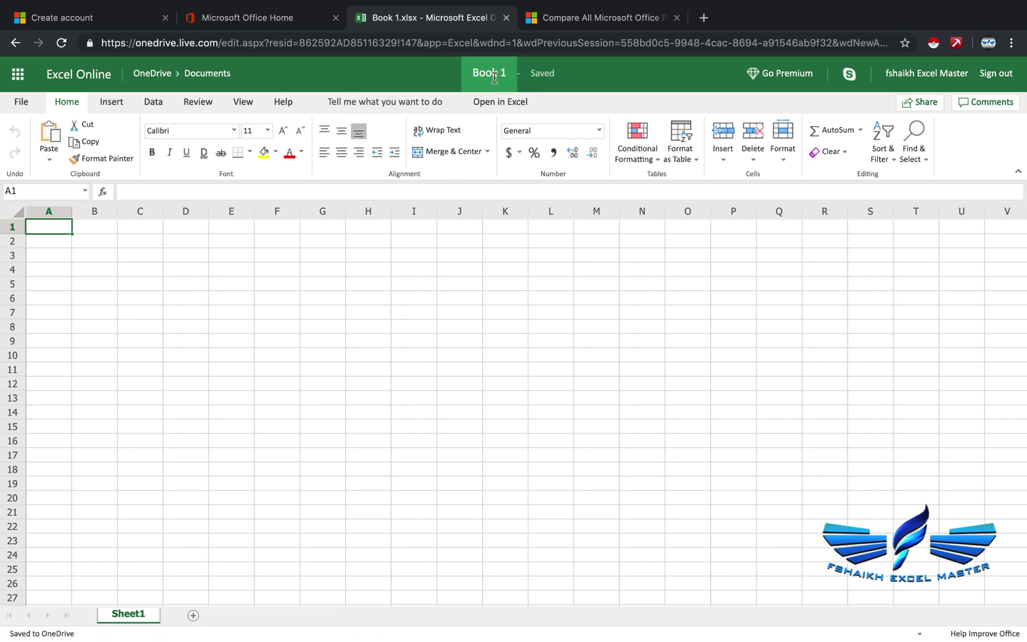
text(my)
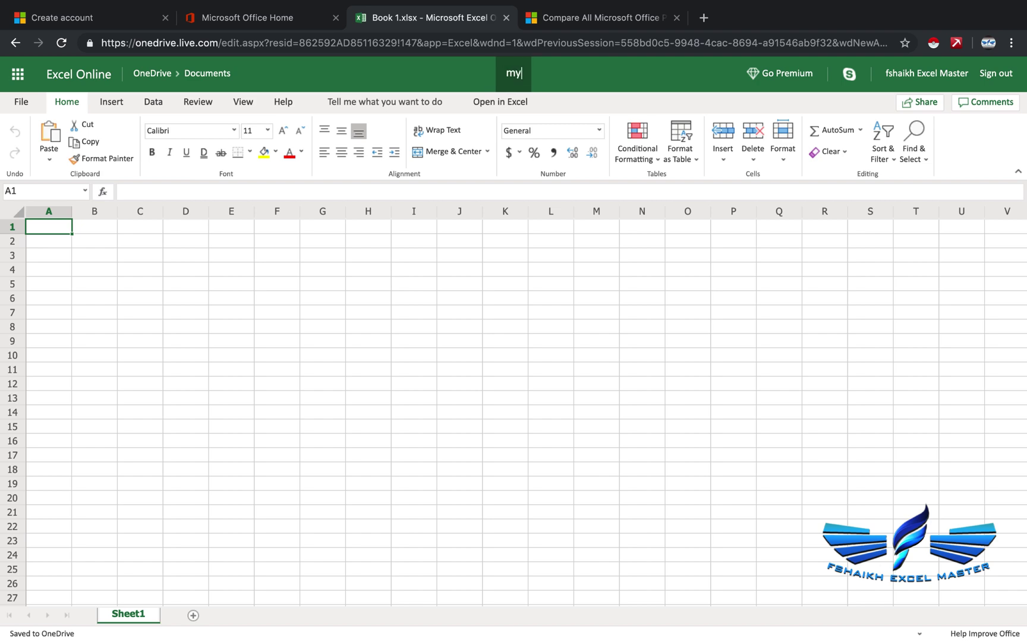
text(f)
text(il)
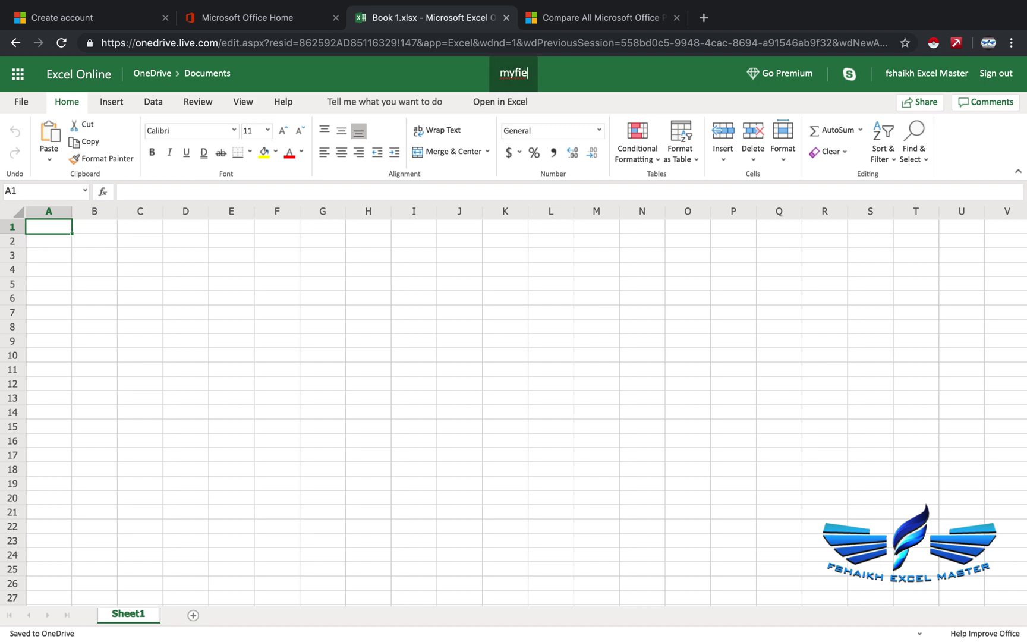
text(e)
key(Return)
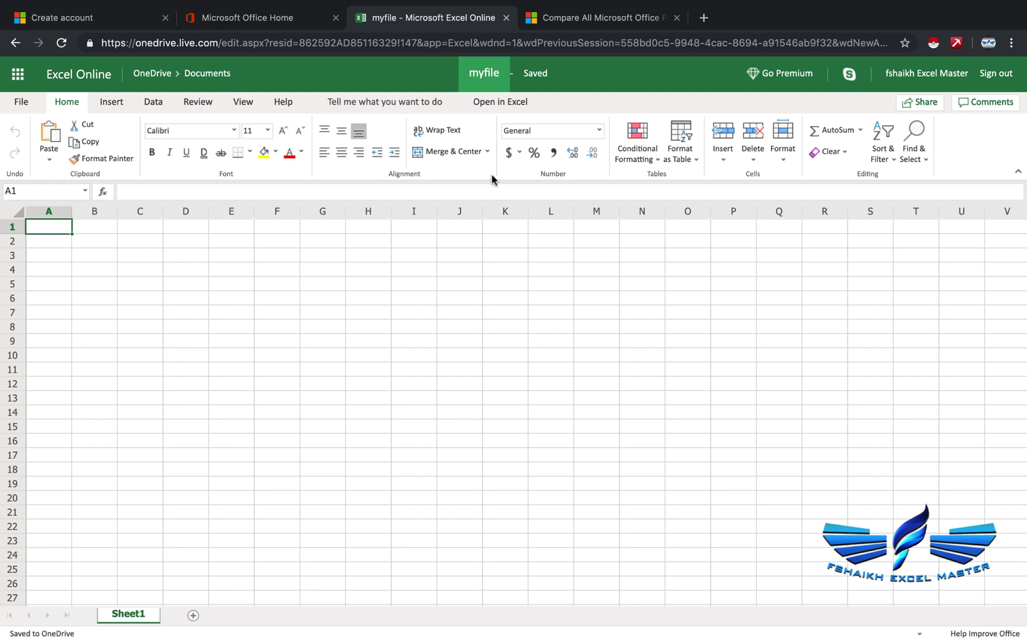
Enter 'hello' in cell A1 and move to cell B3
text(h)
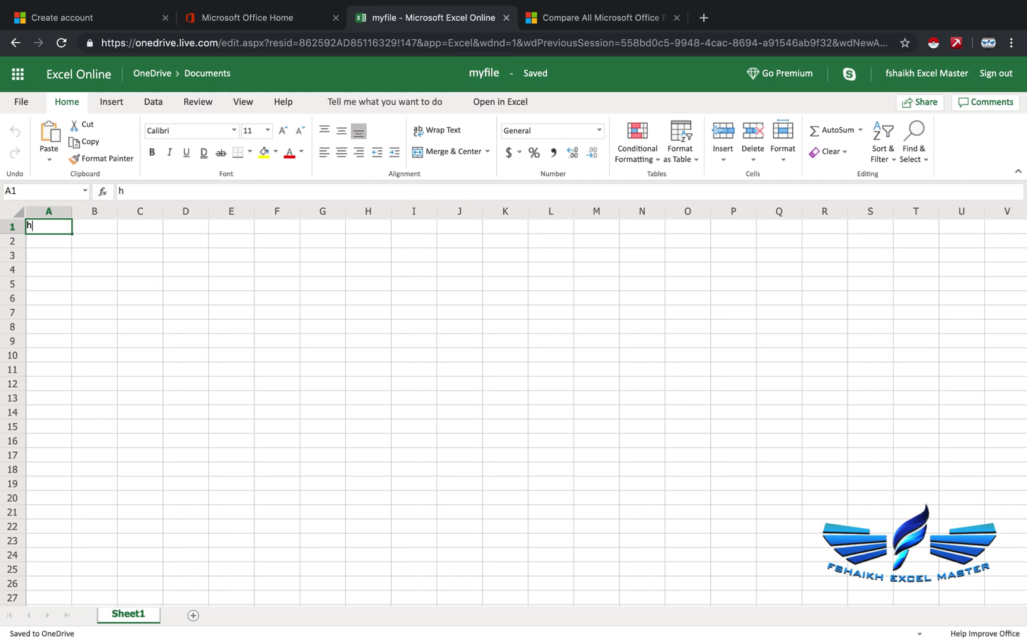
text(ello)
key(Return)
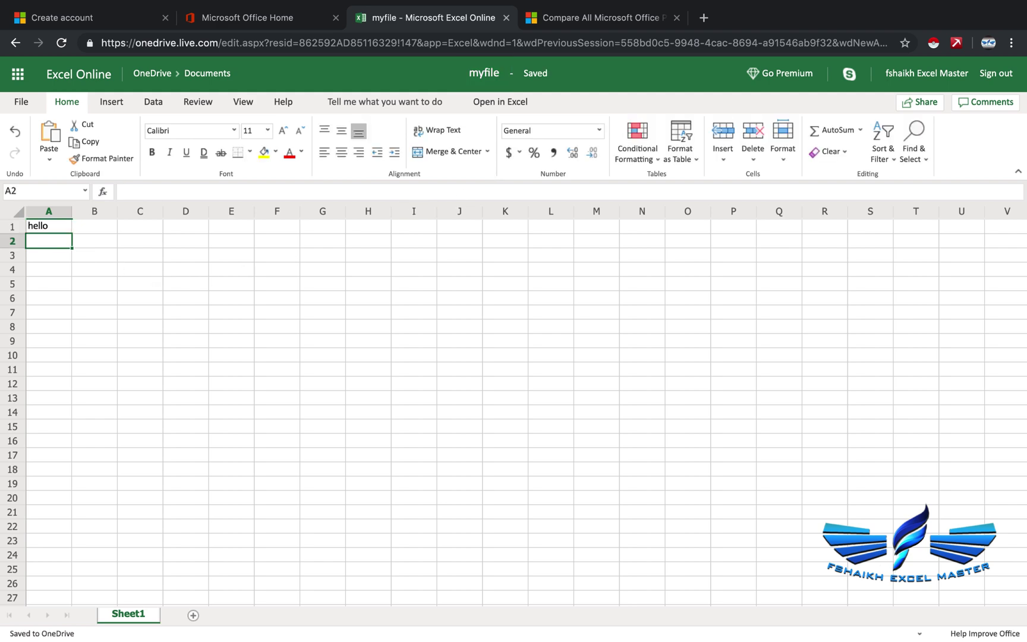
click(109, 259)
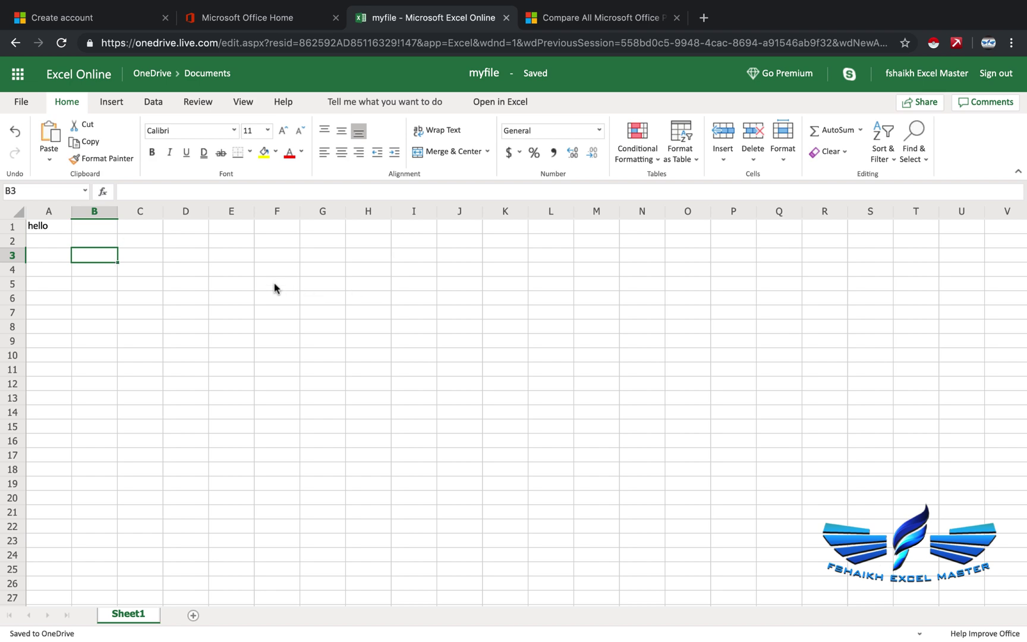
Look through the Insert and Data ribbon tabs, return to Home, and close the myfile tab
click(120, 105)
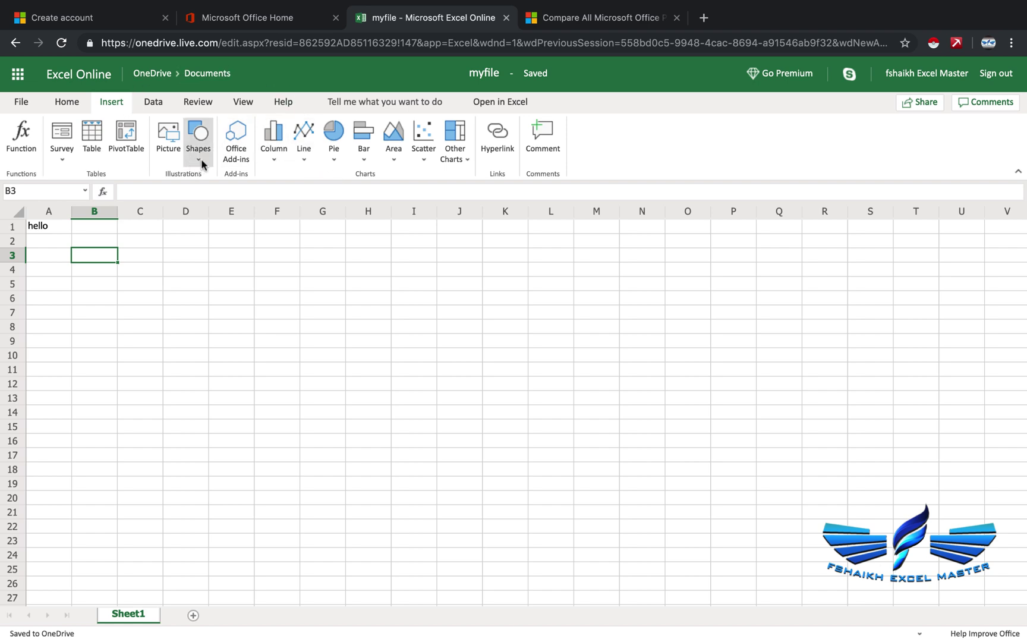
click(153, 103)
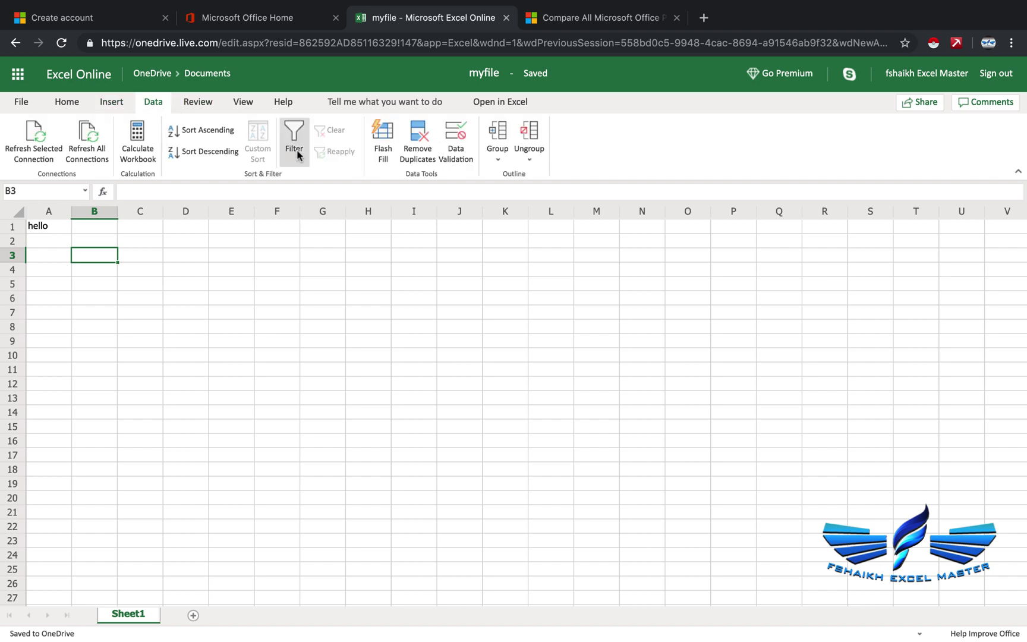
click(74, 105)
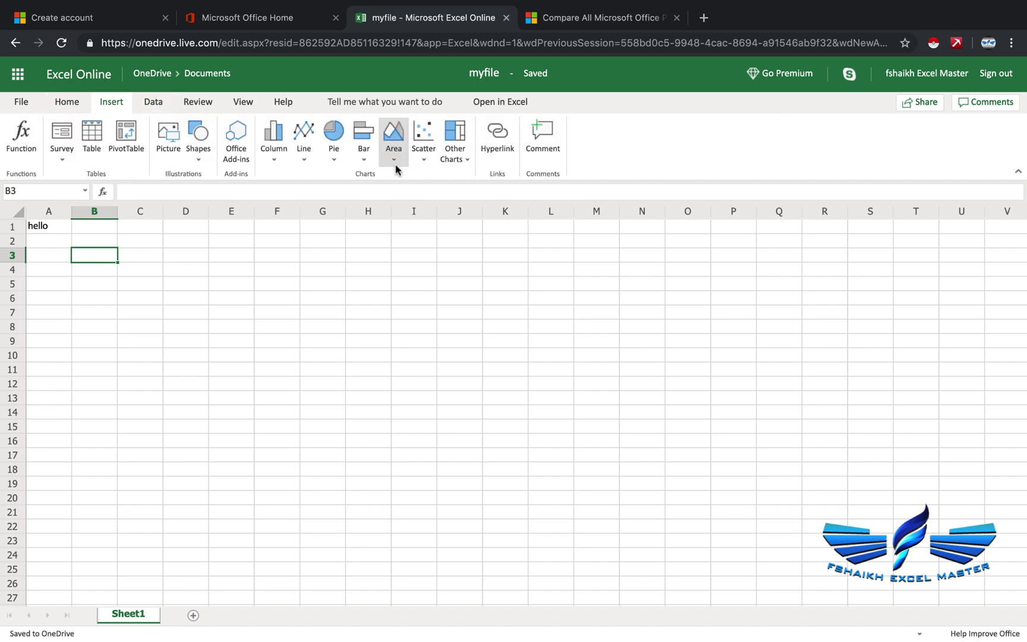
click(506, 17)
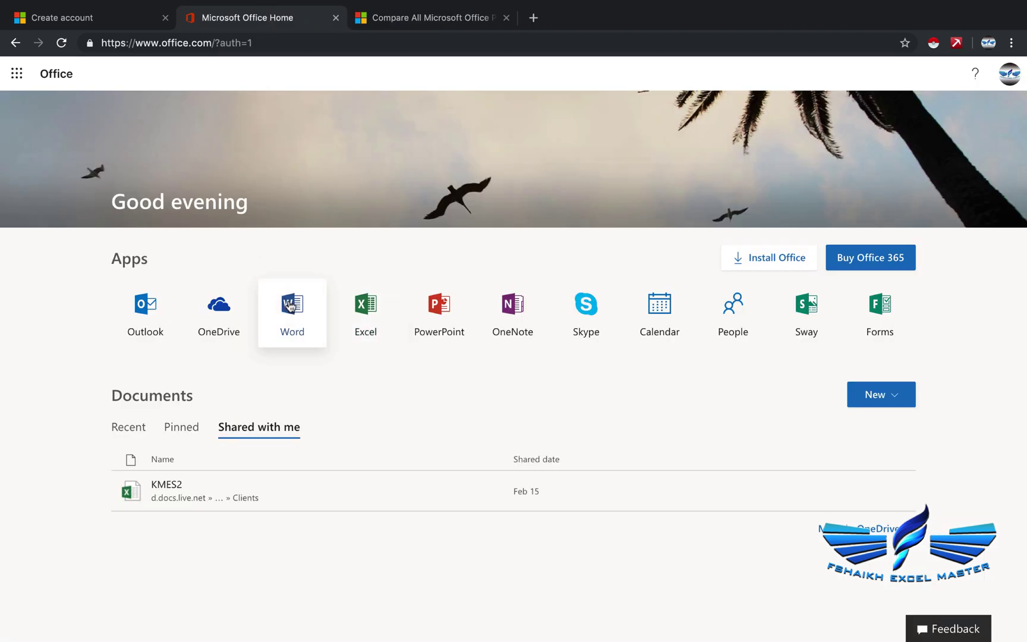
Create a new blank Word Online document, then close its Document.docx tab
click(291, 305)
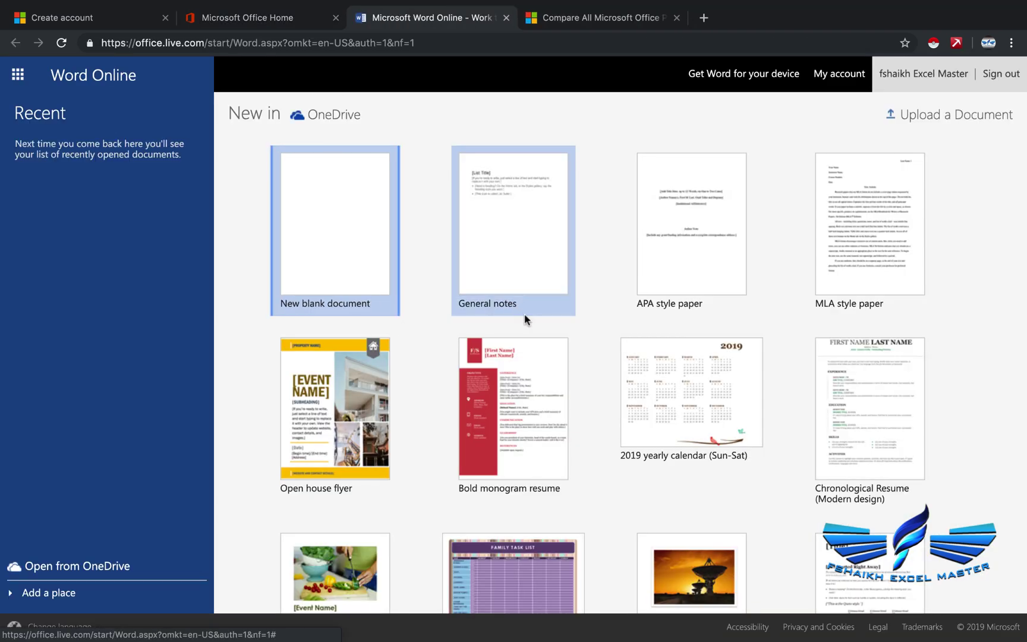
scroll(690, 268, down, 3)
scroll(688, 273, up, 3)
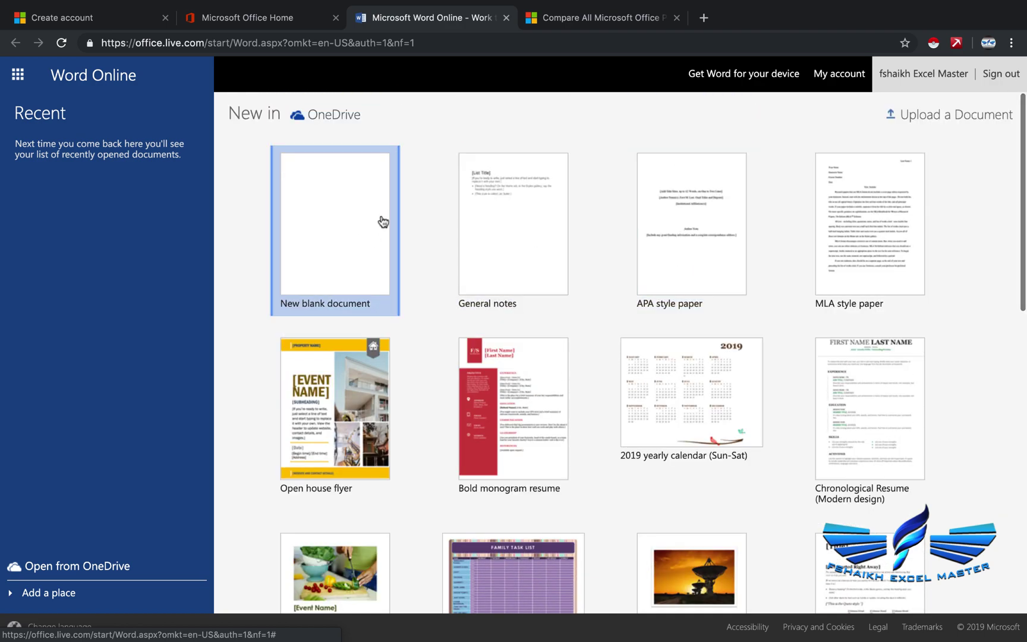
click(346, 256)
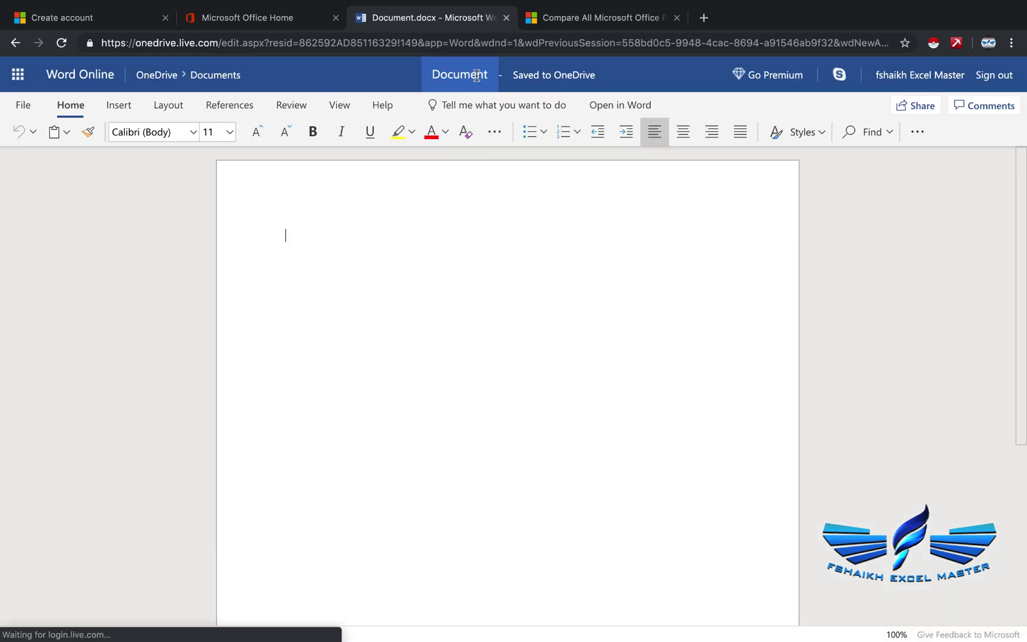
click(507, 18)
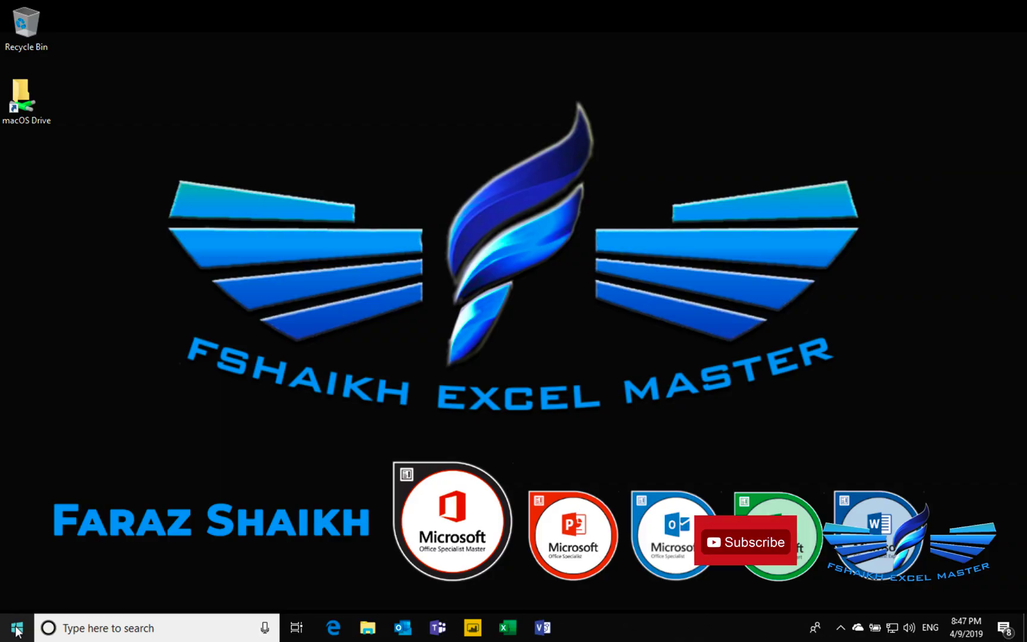
Bring up the Windows 10 Start menu with its app list and tiles
click(17, 628)
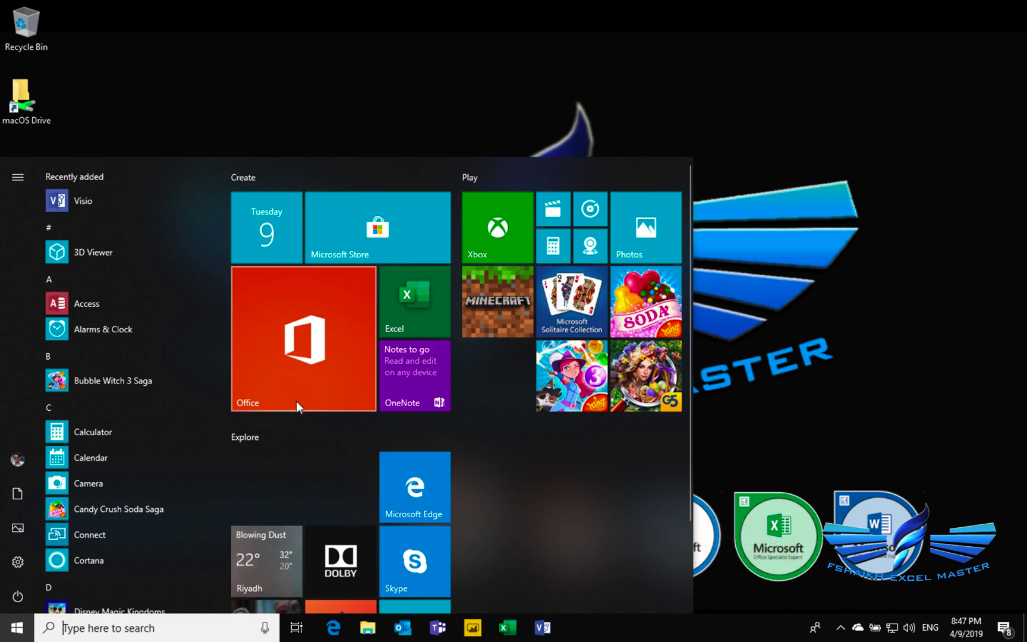
Launch Microsoft Store, search 'office', and open the Office app's page
click(381, 246)
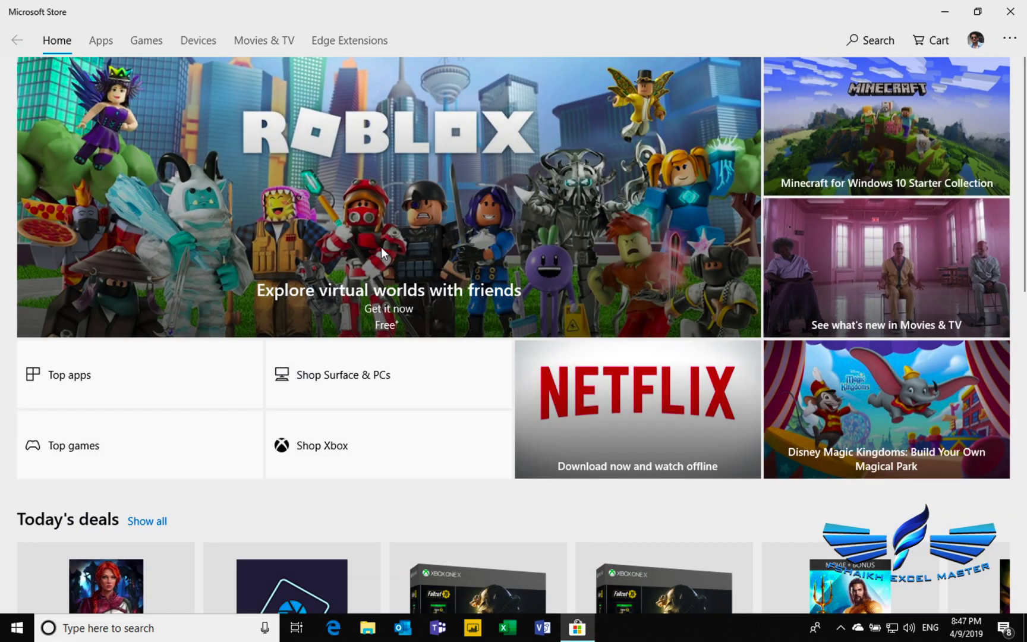
click(859, 39)
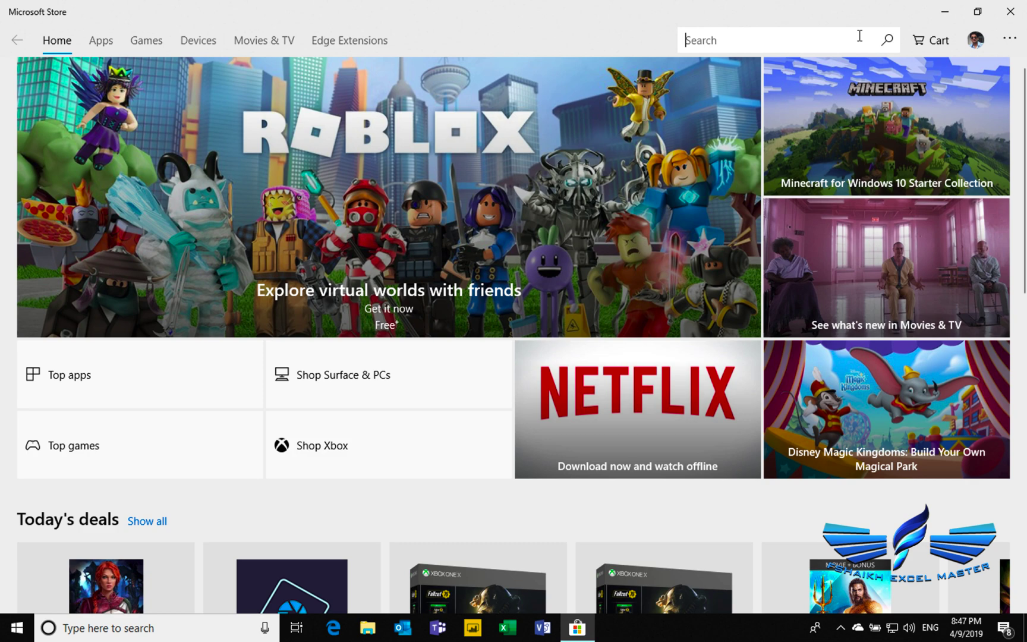
text(office)
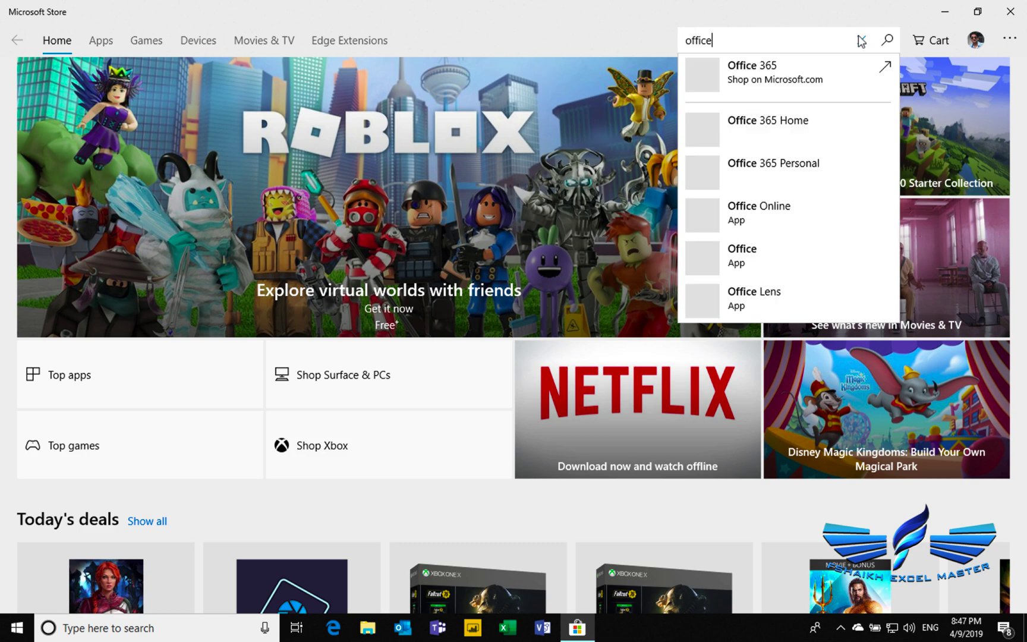
click(769, 261)
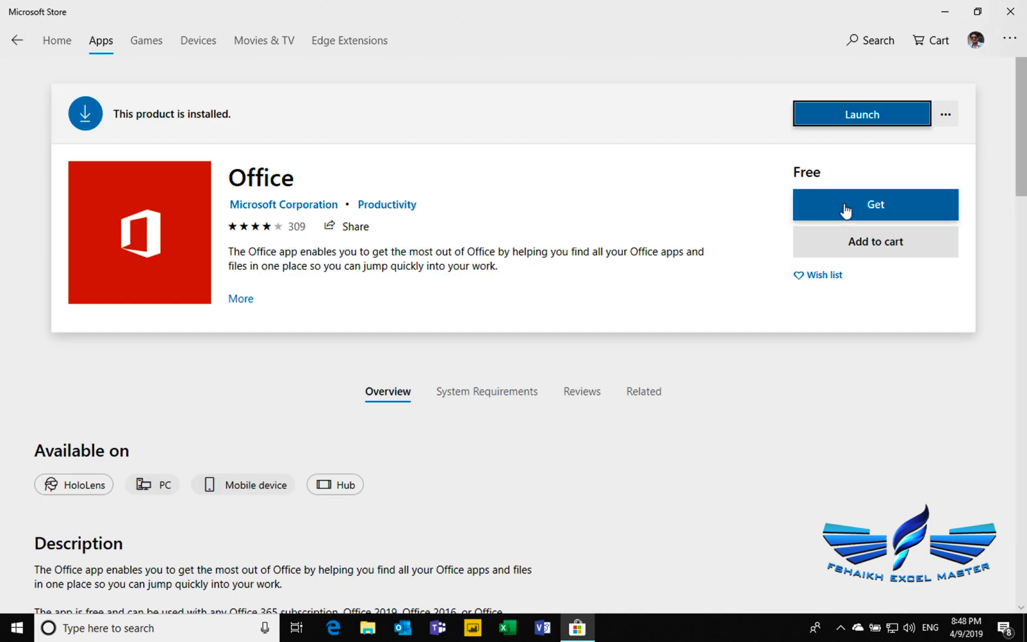
Close the Microsoft Store, open the Office app from Start, and launch Excel from it
click(1011, 12)
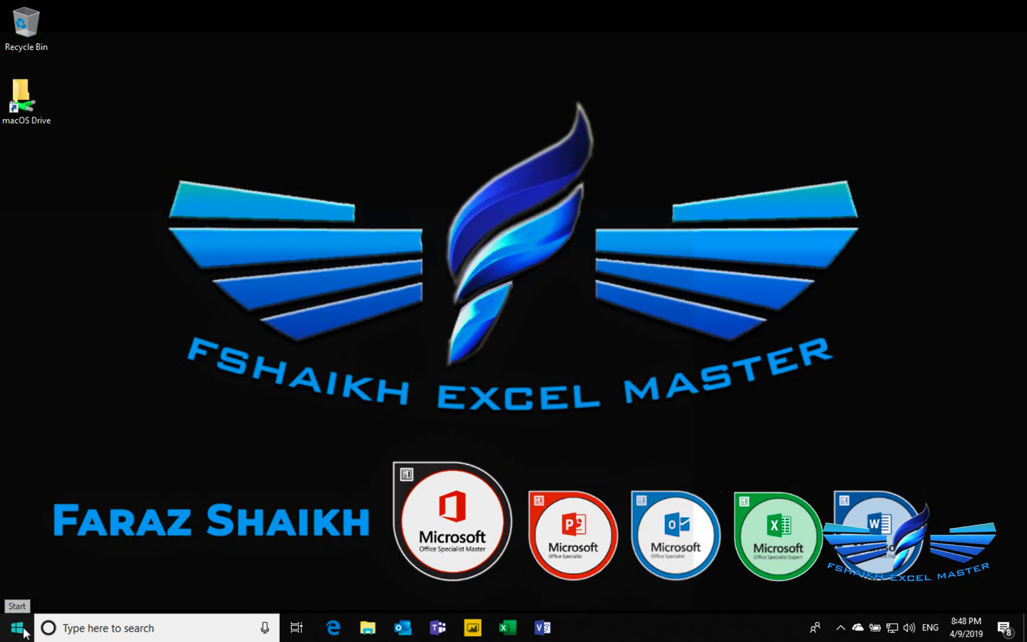
click(16, 628)
click(313, 348)
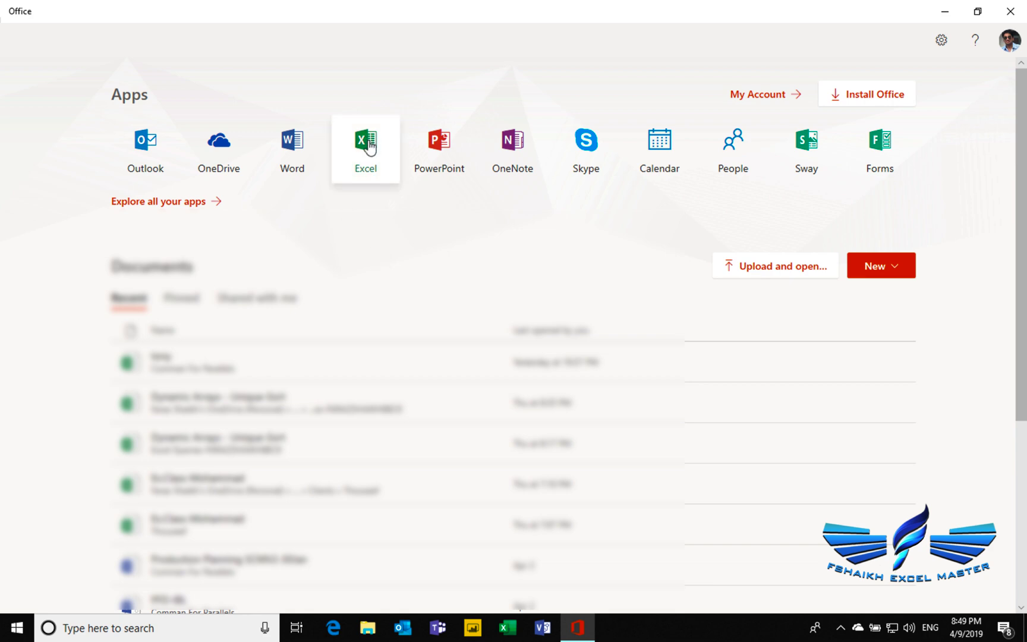
click(369, 146)
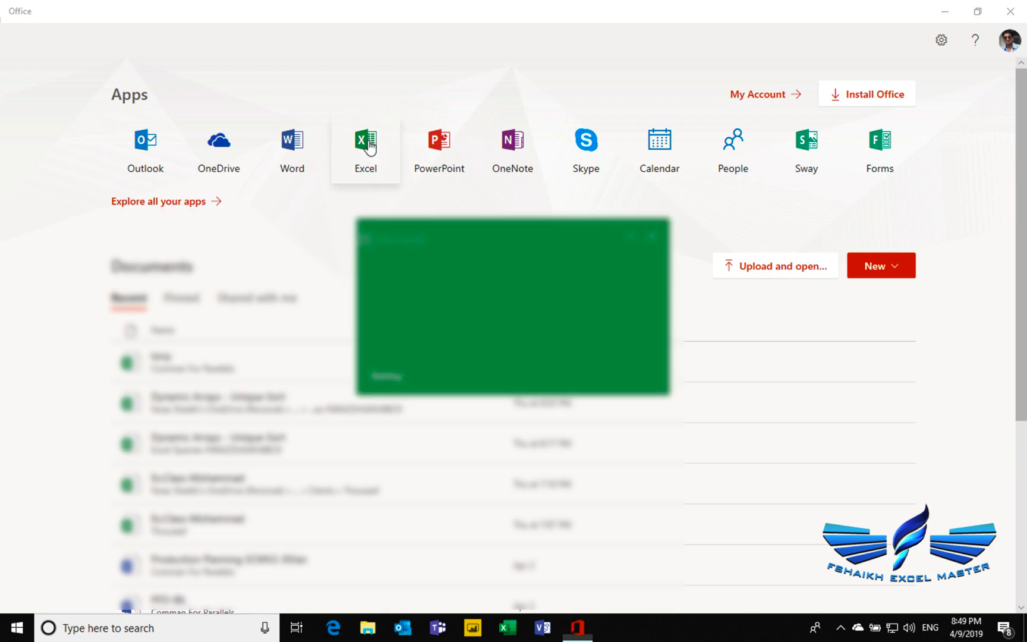